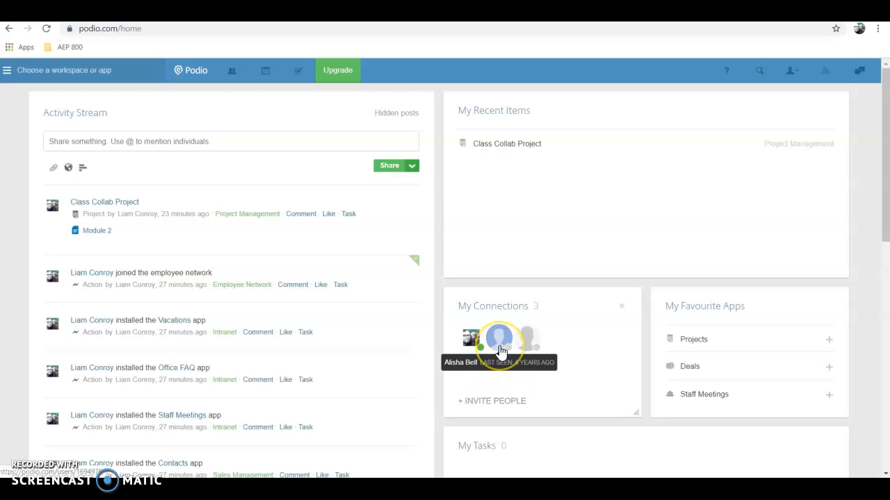
View the profile page of the second person in My Connections and return to the home page.
mouse_move(500, 351)
left_click(511, 370)
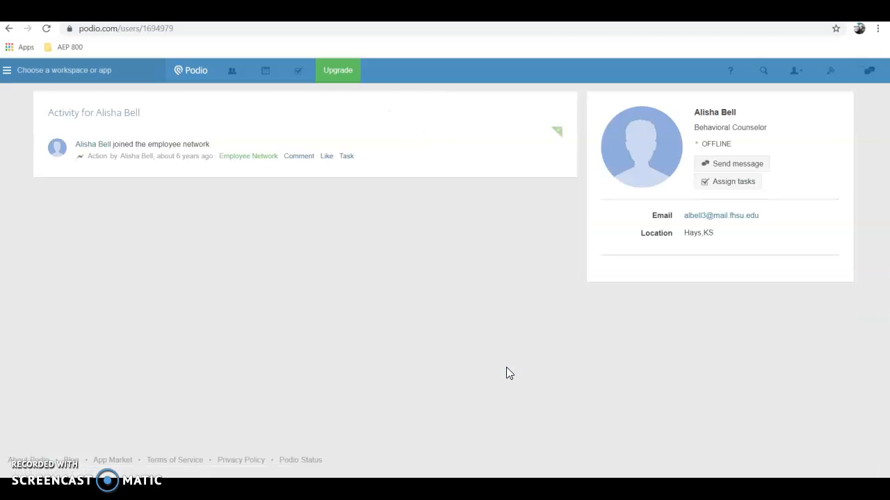
left_click(210, 184)
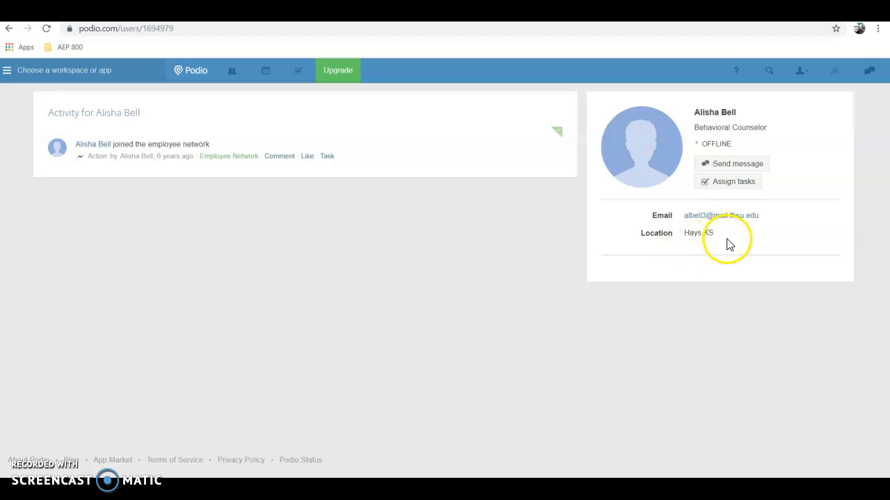
left_click(9, 29)
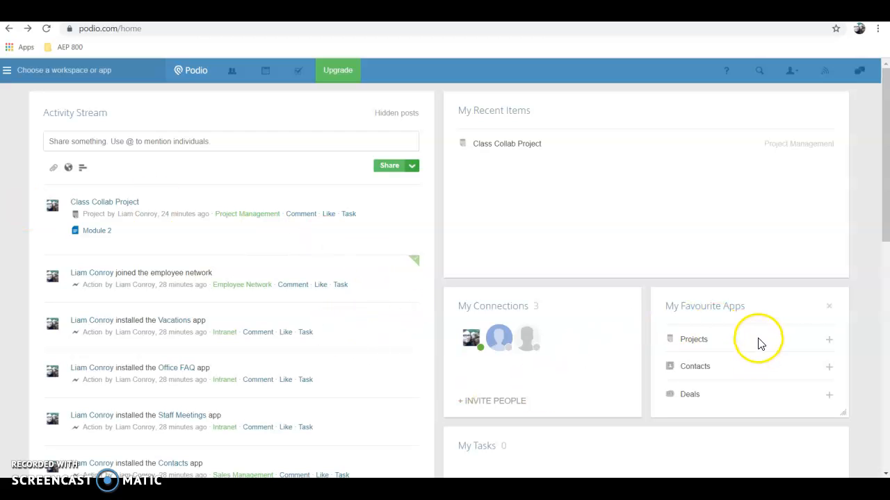
Start a new item in the Projects app and title it "Intercurriculum Collab".
left_click(832, 343)
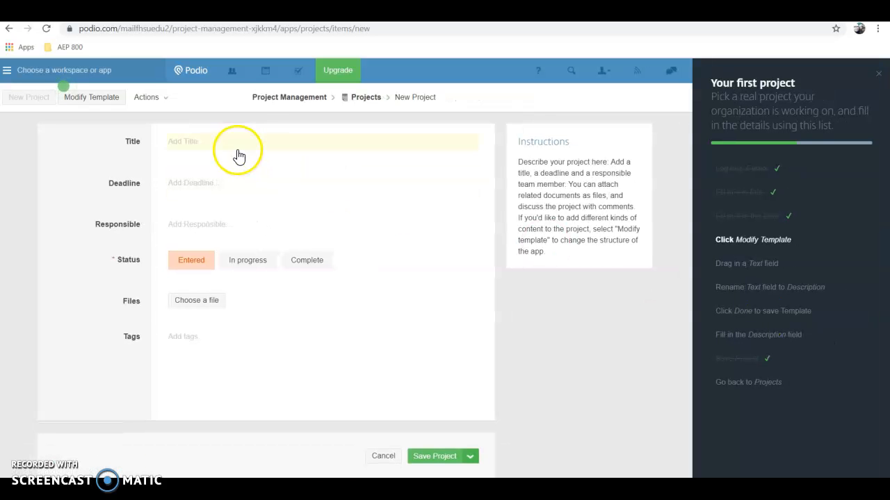
left_click(230, 139)
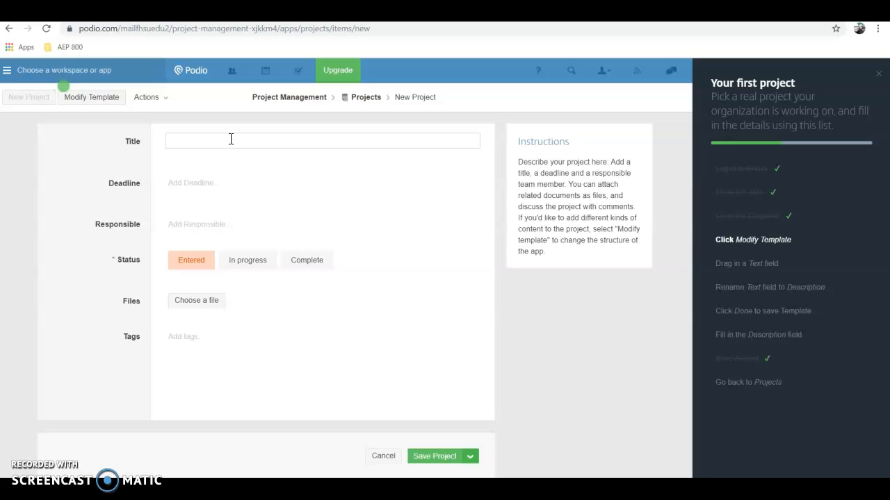
type("Intercurriculum Collab")
left_click(76, 192)
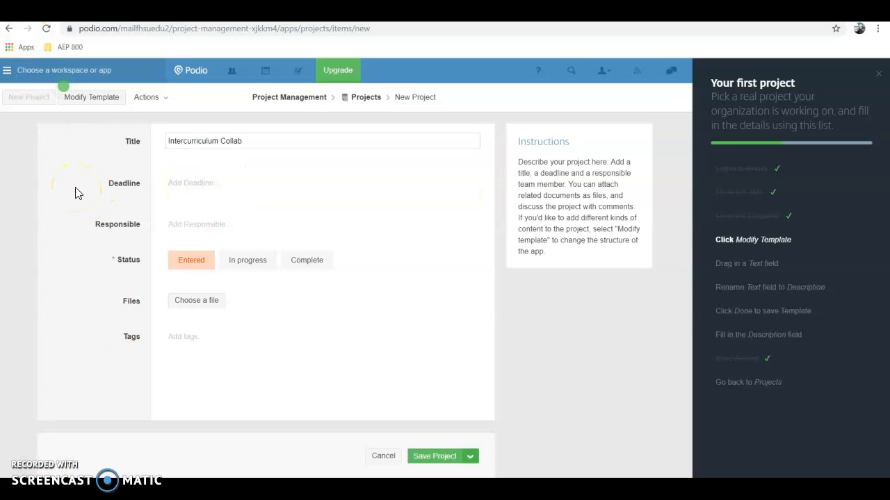
Set the project's deadline to 09/25/2019 and assign the listed workspace member as responsible.
left_click(232, 181)
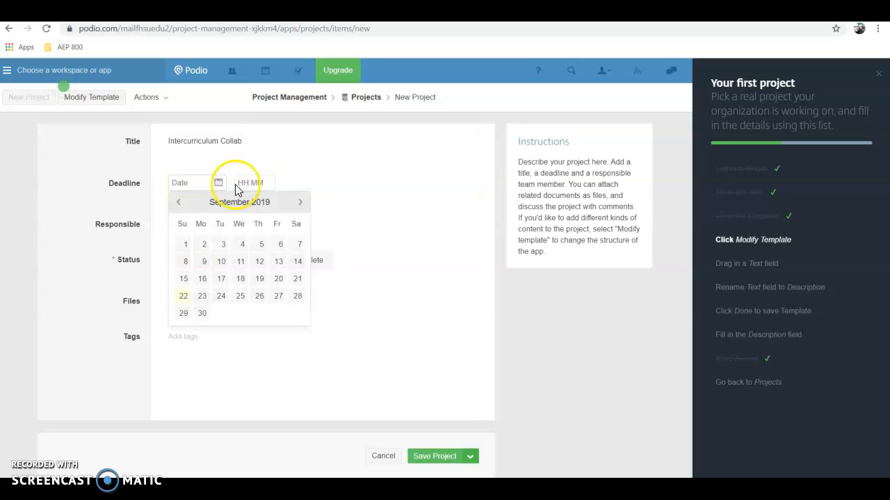
left_click(241, 297)
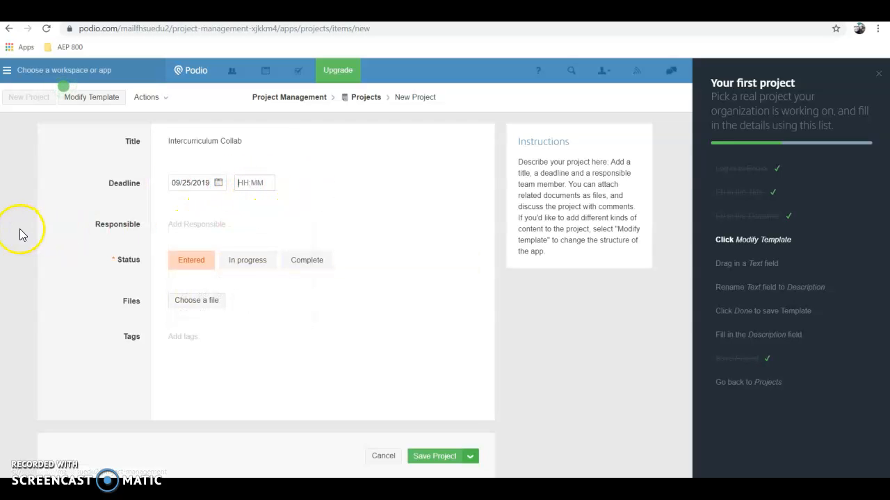
left_click(198, 232)
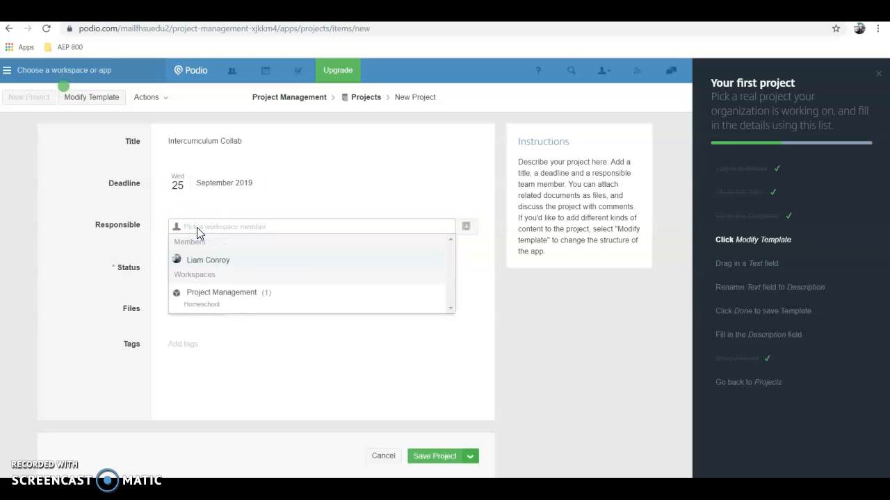
left_click(212, 261)
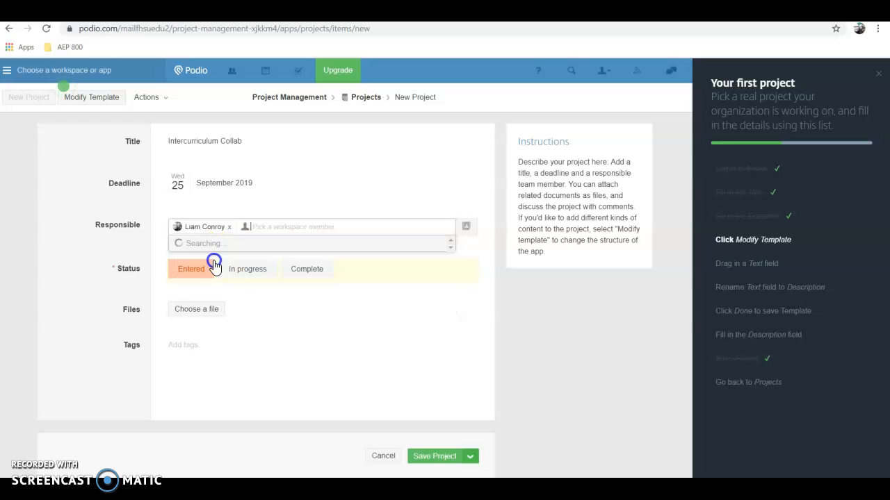
left_click(61, 244)
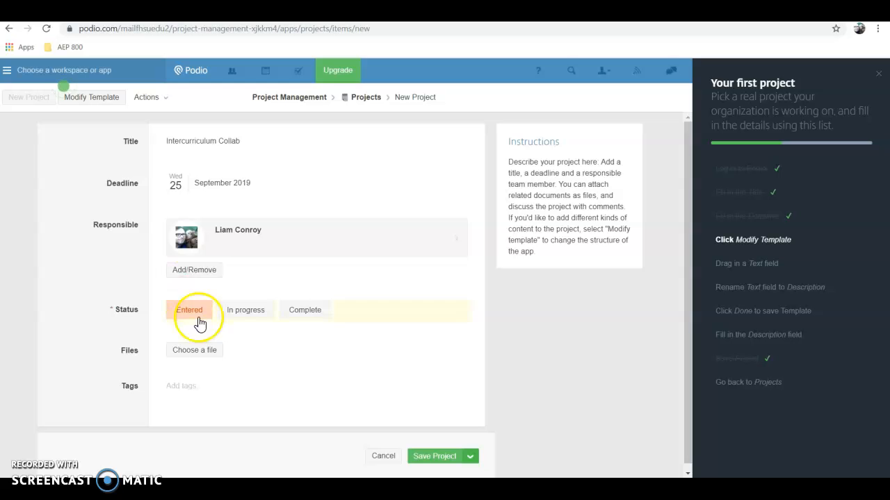
Attach the Module 11 file from the AEP 800 folder in Google Drive and allow sharing with anyone who has the link.
left_click(192, 352)
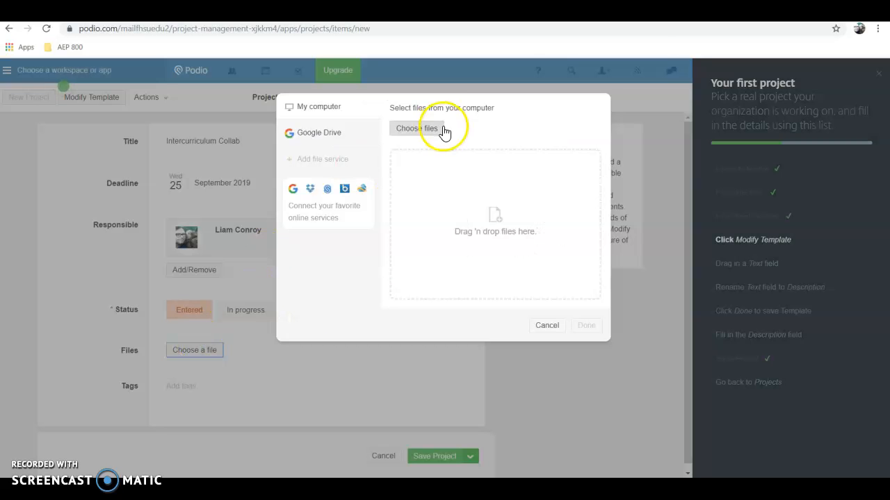
left_click(311, 137)
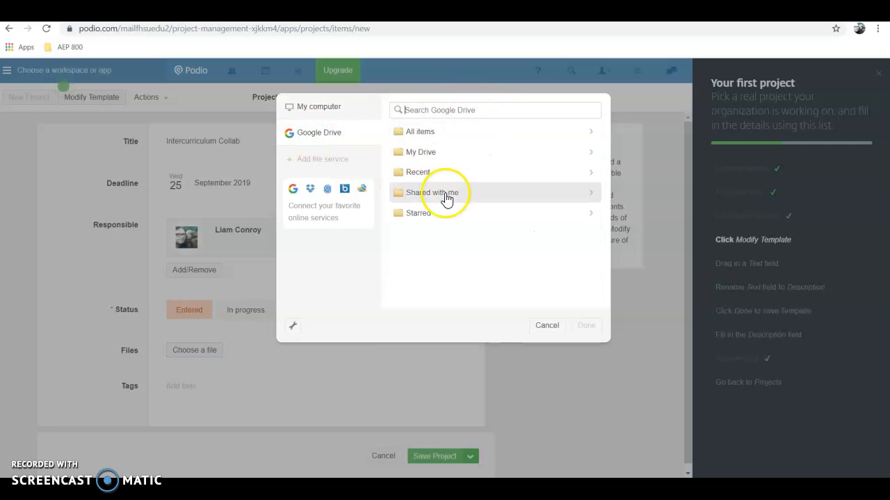
left_click(447, 152)
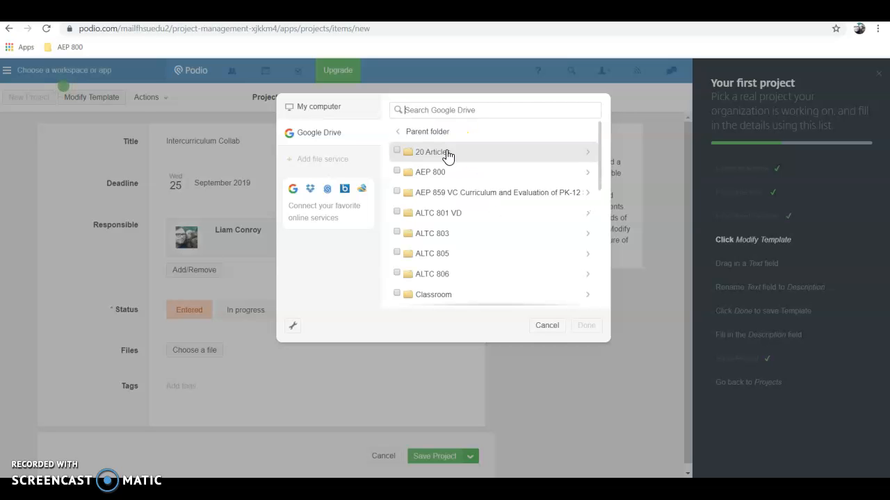
double_click(442, 174)
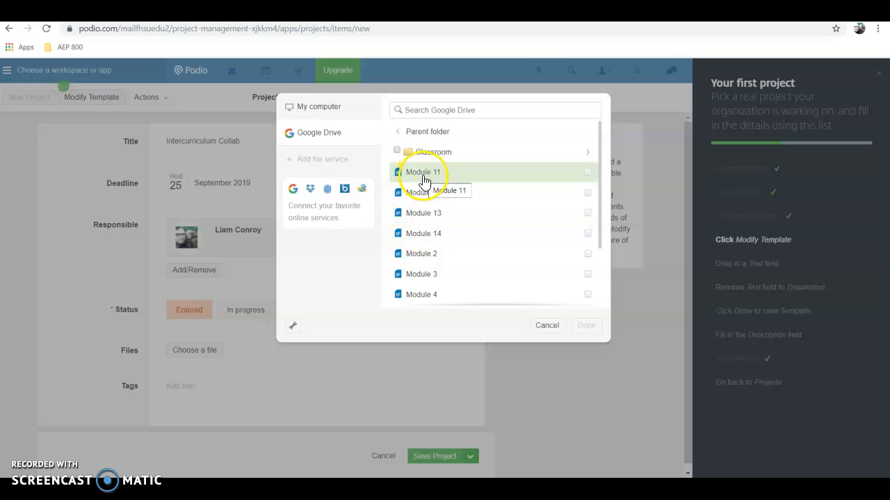
left_click(424, 175)
left_click(583, 321)
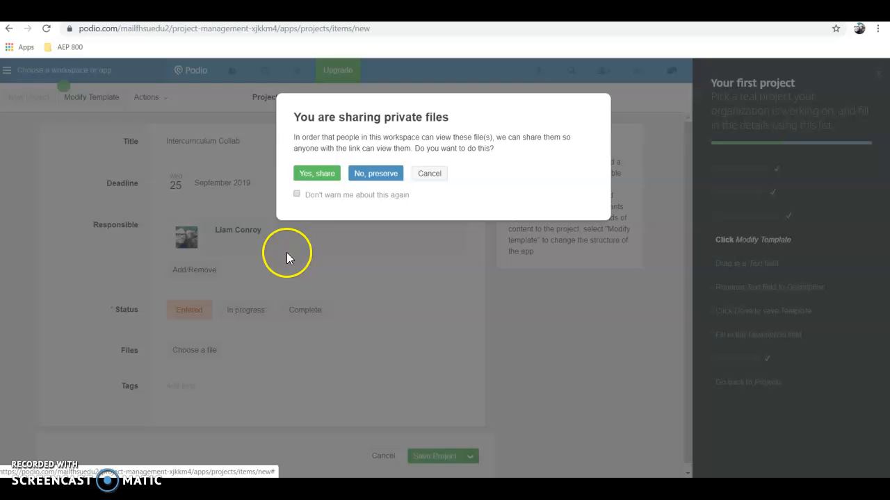
left_click(317, 173)
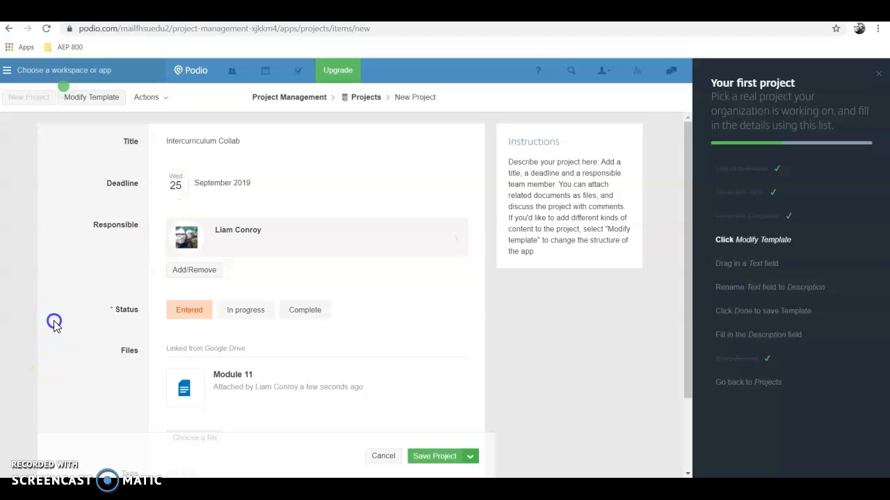
Save the new project with the tags left empty and return to the home page.
scroll(57, 327, "down", 1)
scroll(57, 327, "down", 1)
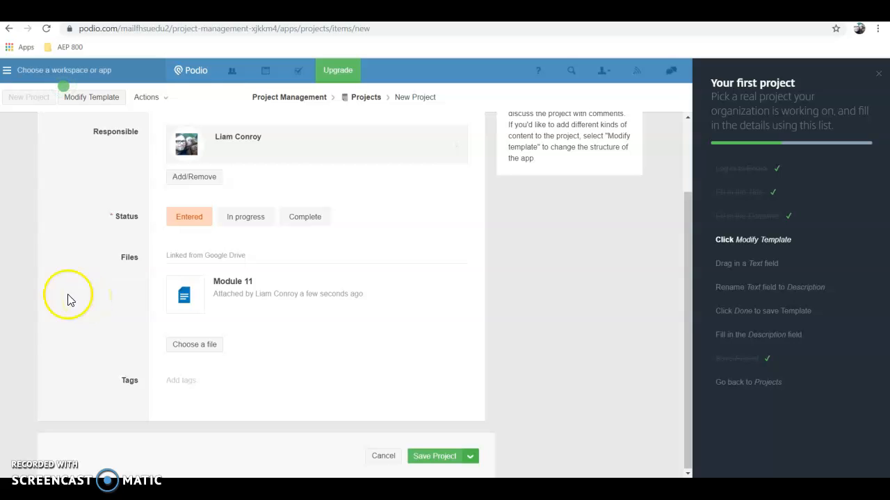
left_click(207, 382)
left_click(550, 327)
left_click(423, 455)
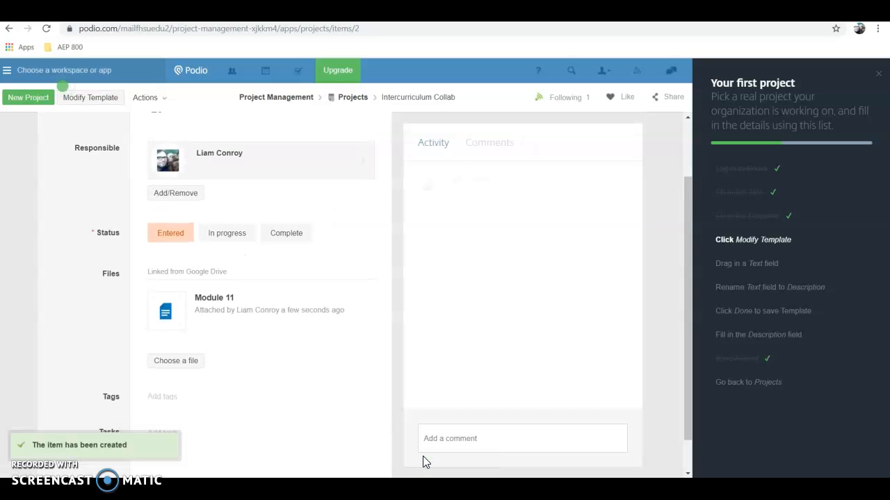
left_click(192, 71)
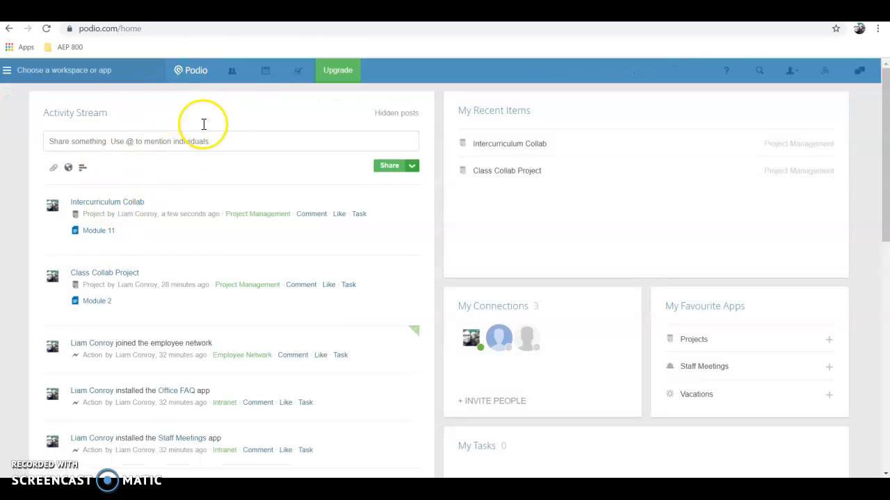
Examine the project deadlines in the weekly calendar from the current week through Oct 27 - Nov 2 2019, and return to the home page.
left_click(269, 75)
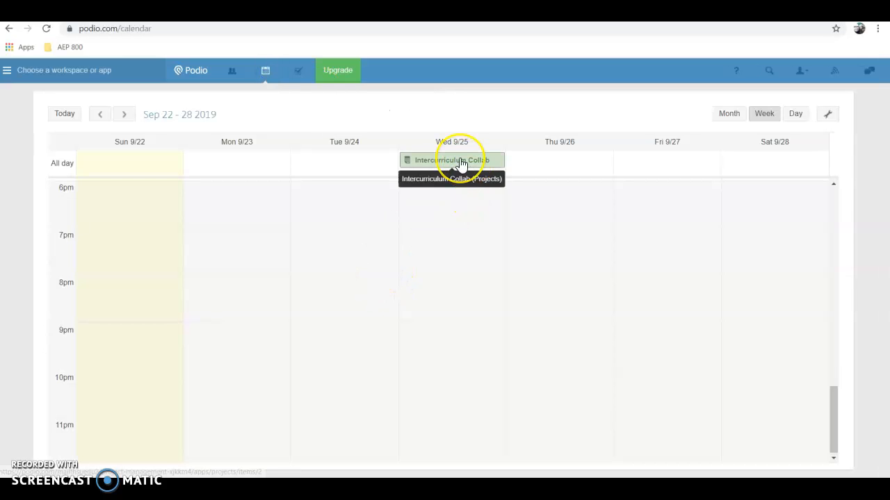
left_click(456, 163)
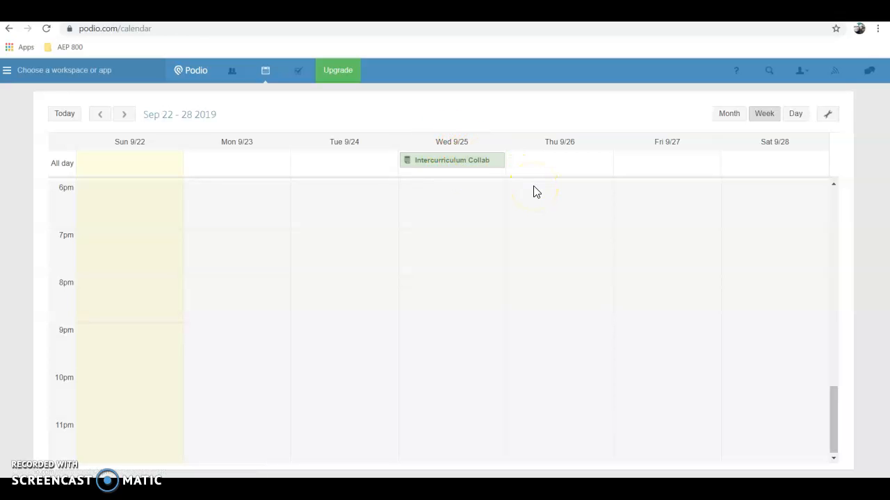
left_click(127, 115)
left_click(130, 116)
left_click(130, 116)
left_click(130, 116)
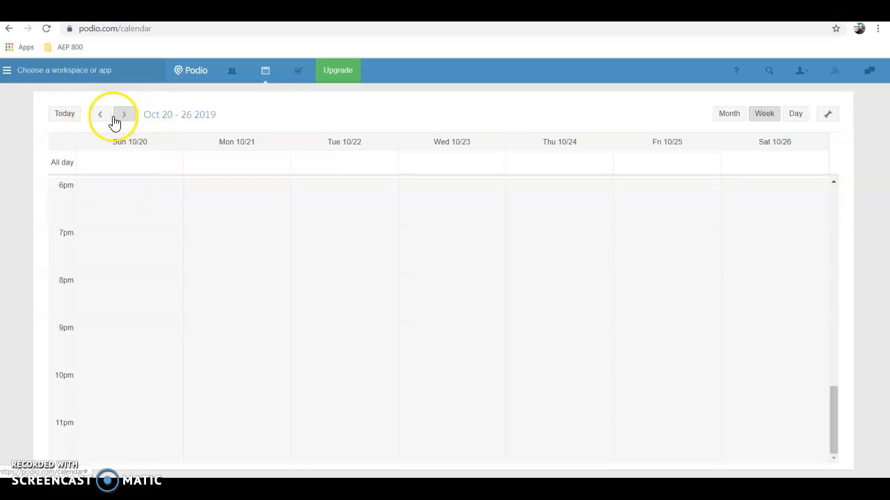
left_click(126, 115)
left_click(125, 115)
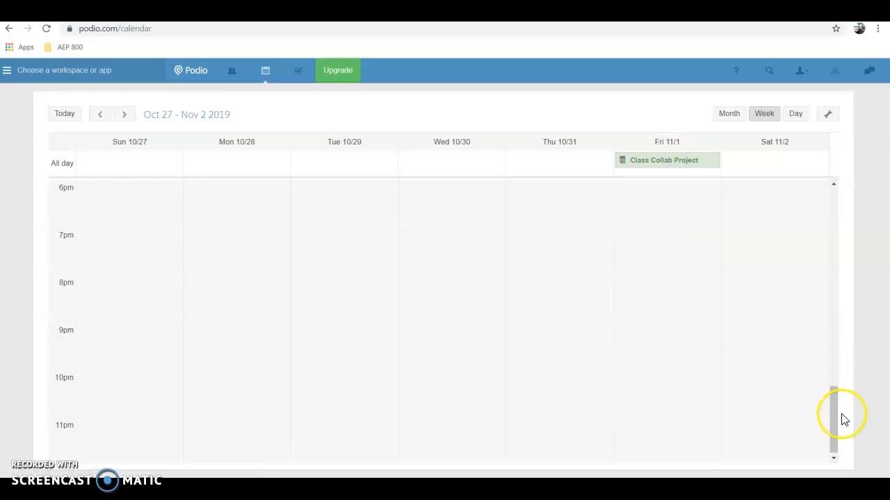
left_click_drag(843, 419, 846, 343)
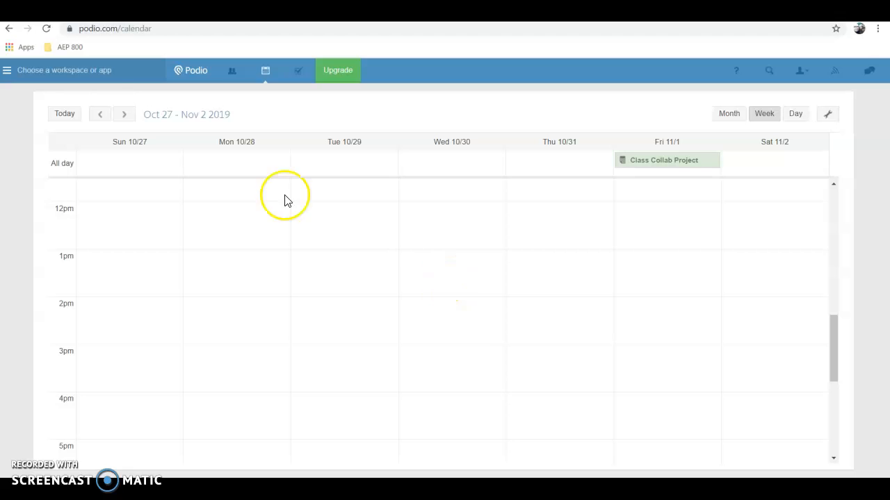
left_click(193, 71)
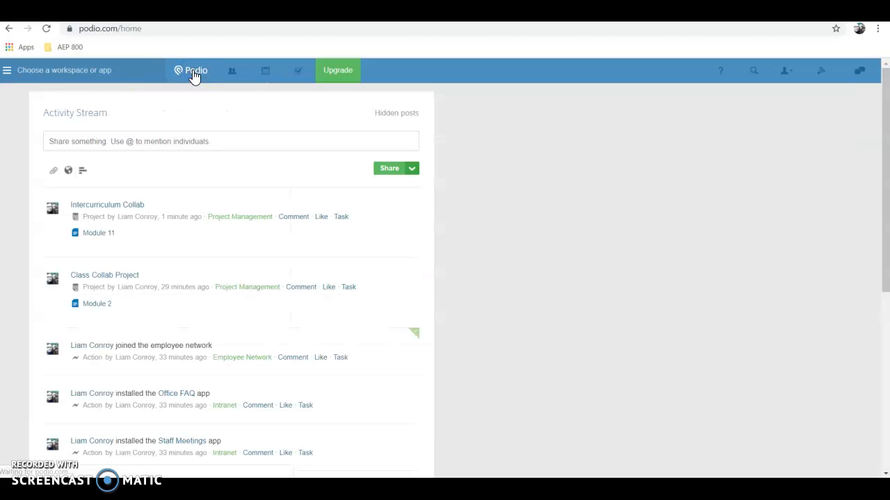